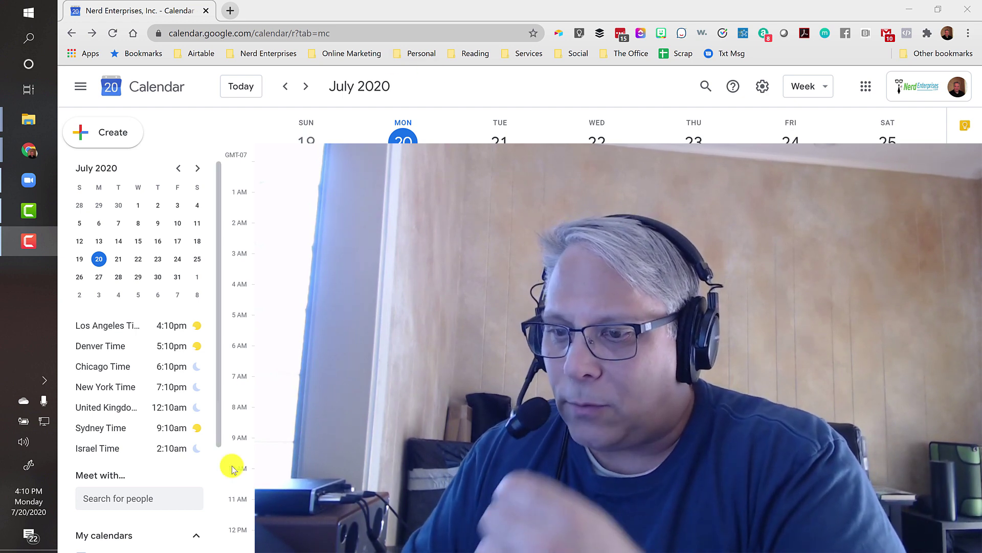
- Show only the Event / Conference calendar by turning it on and hiding the personal calendar and Tasks
{"action": "scroll", "coordinate": [121, 435], "scroll_direction": "down", "scroll_amount": 3}
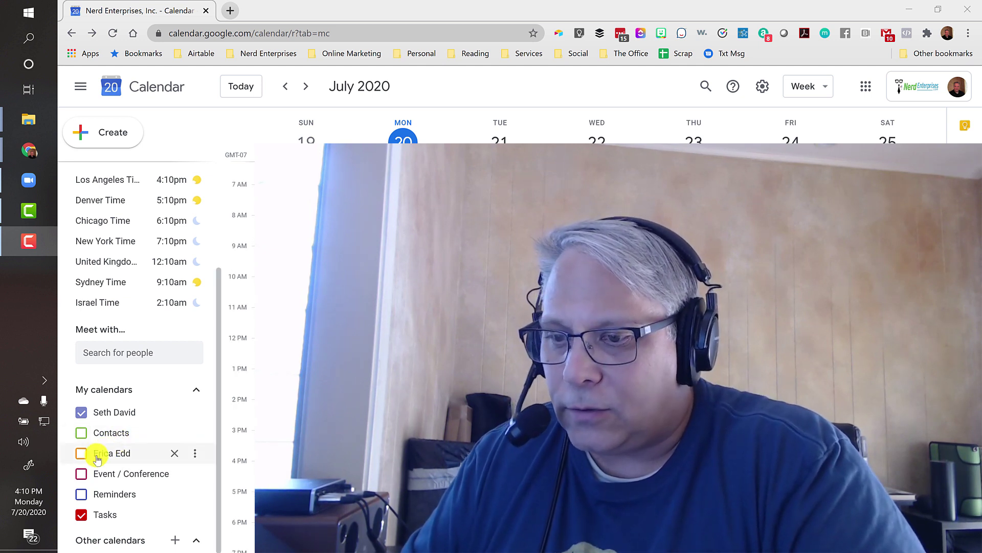
{"action": "scroll", "coordinate": [358, 410], "scroll_direction": "down", "scroll_amount": 2}
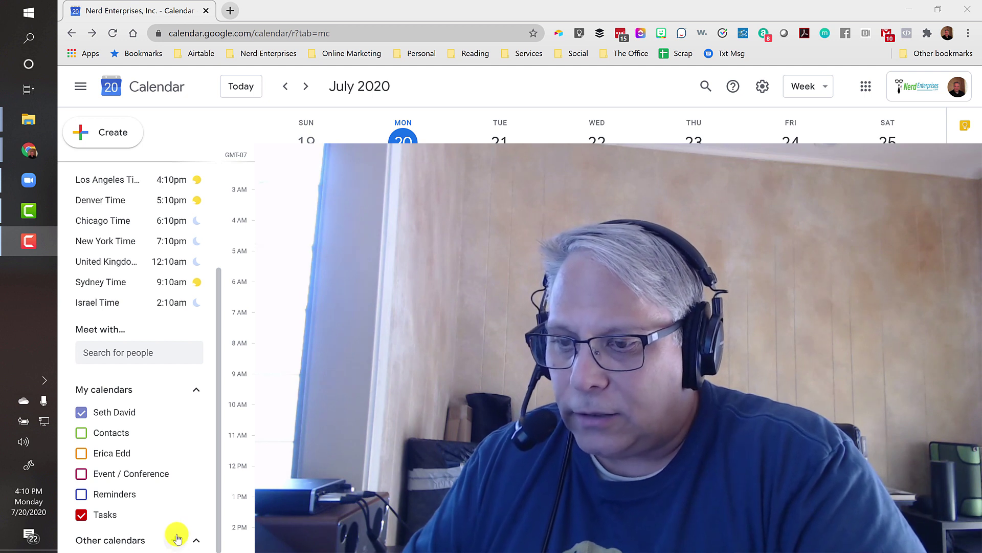
{"action": "left_click", "coordinate": [80, 412]}
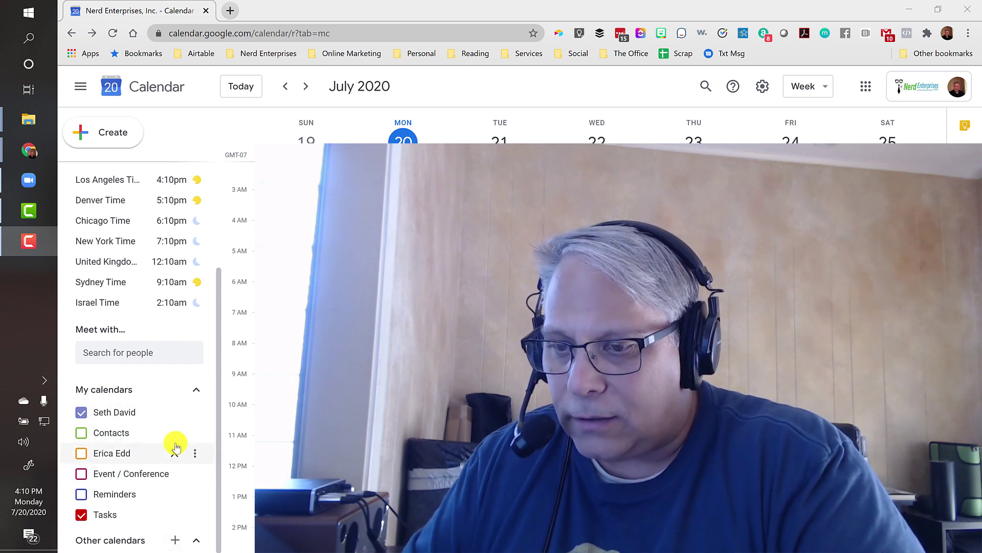
{"action": "left_click", "coordinate": [96, 475]}
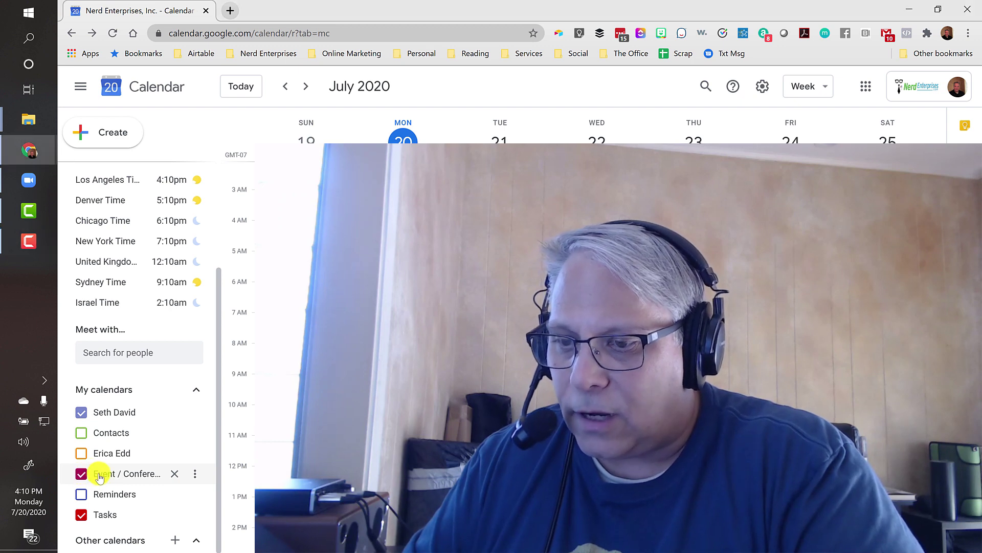
{"action": "left_click", "coordinate": [81, 412]}
{"action": "left_click", "coordinate": [81, 514]}
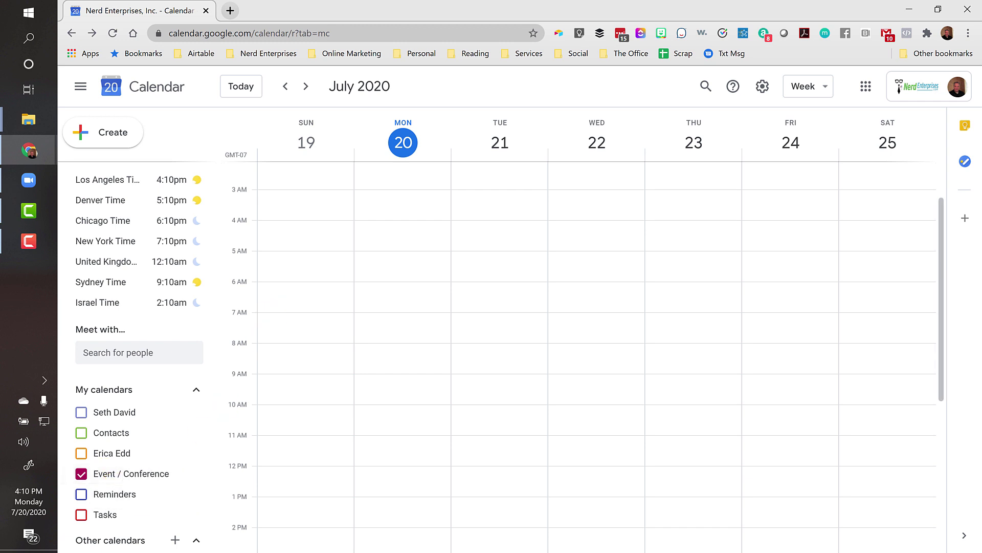
- Create an event titled "DMV Renewal" on Jul 20, 2020 from 4:00pm to 5:00pm and open its full details
{"action": "left_click", "coordinate": [234, 85]}
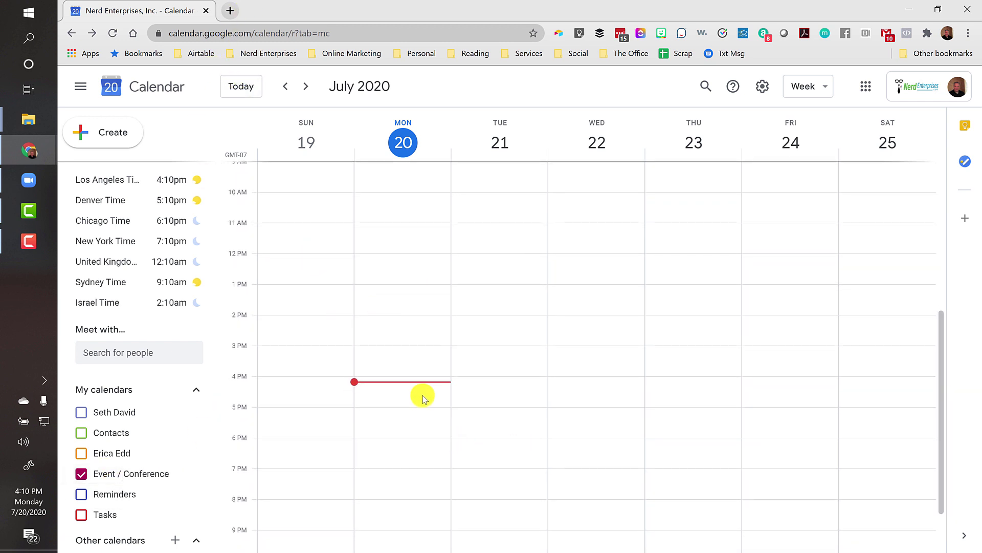
{"action": "left_click", "coordinate": [382, 389]}
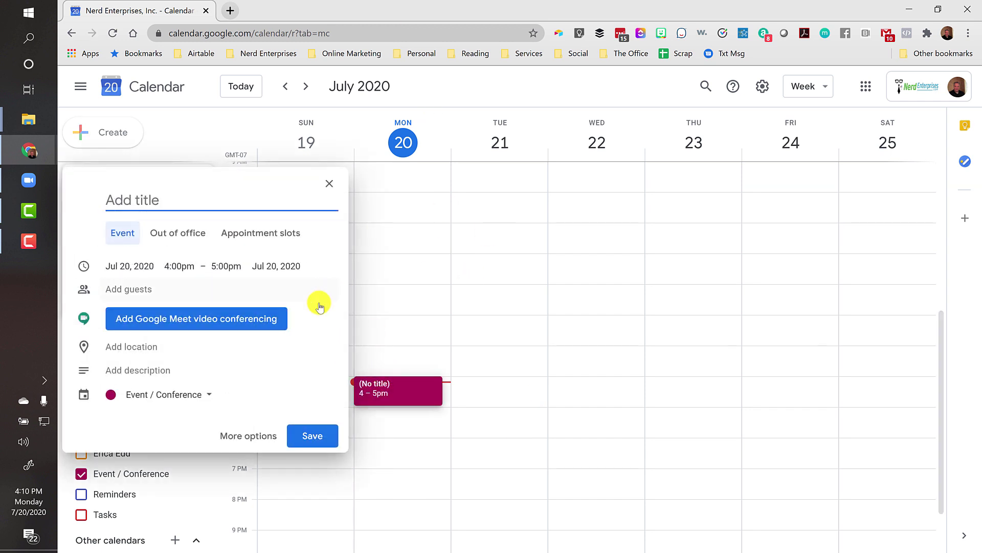
{"action": "type", "text": "DMV Renewal"}
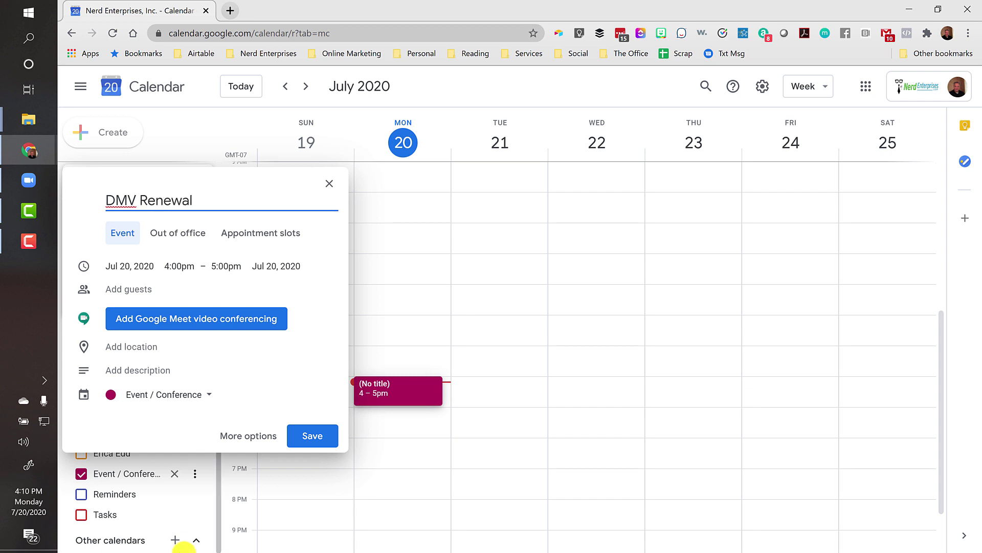
{"action": "left_click", "coordinate": [248, 435]}
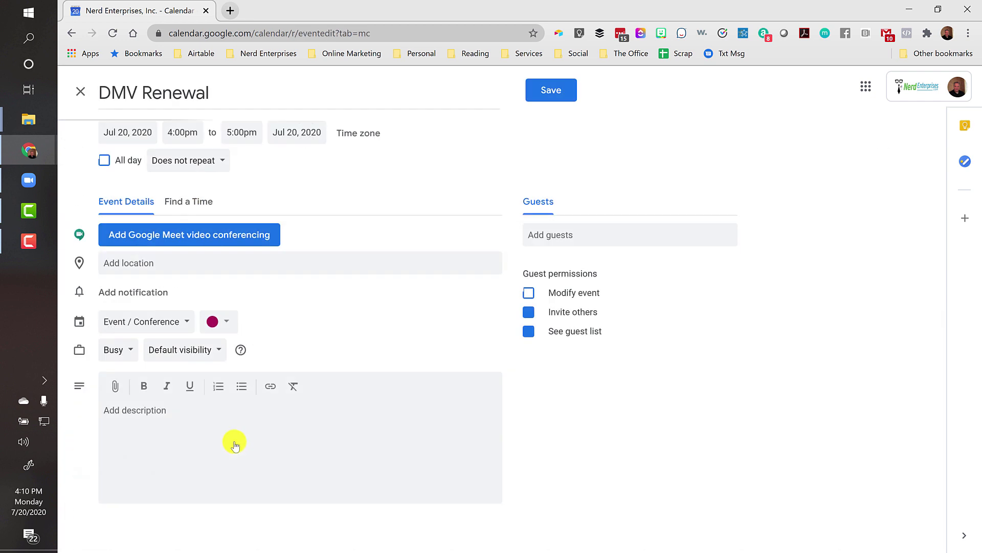
{"action": "left_click", "coordinate": [116, 384]}
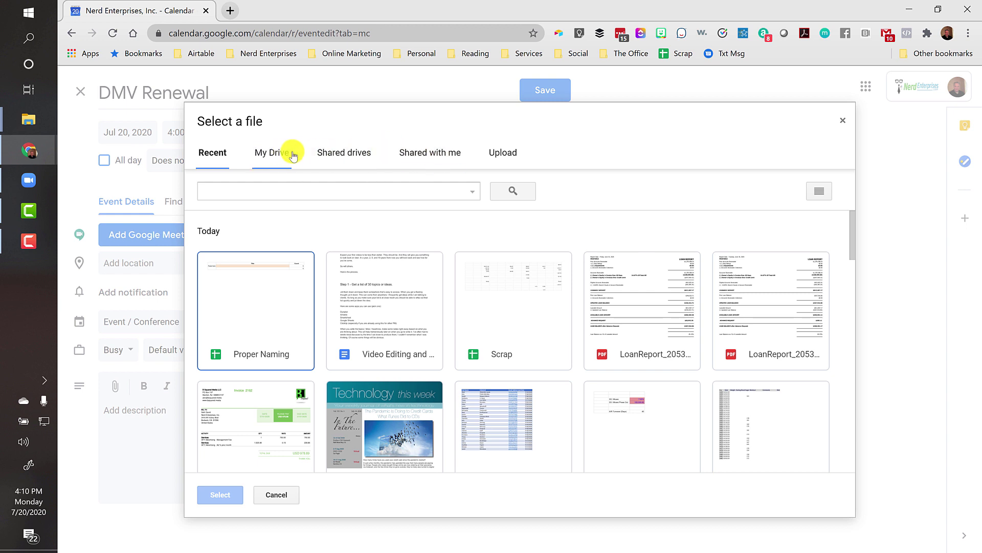
{"action": "left_click", "coordinate": [496, 156]}
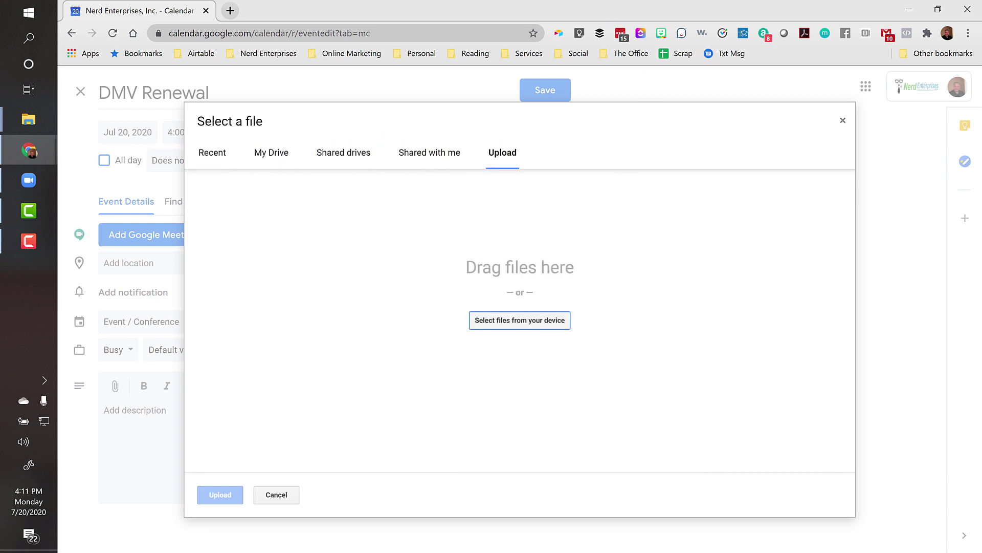
{"action": "left_click_drag", "start_coordinate": [511, 84], "coordinate": [430, 327]}
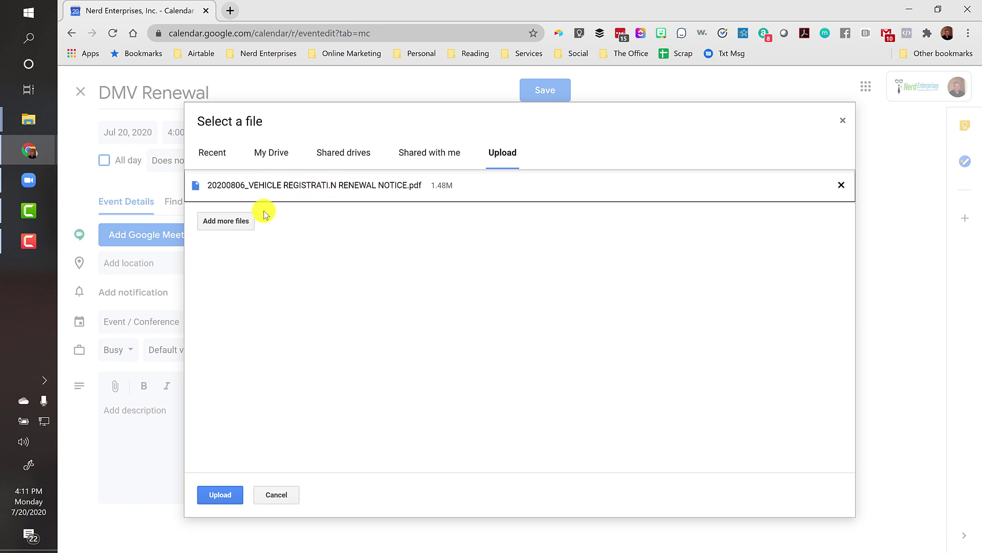
{"action": "left_click", "coordinate": [276, 495]}
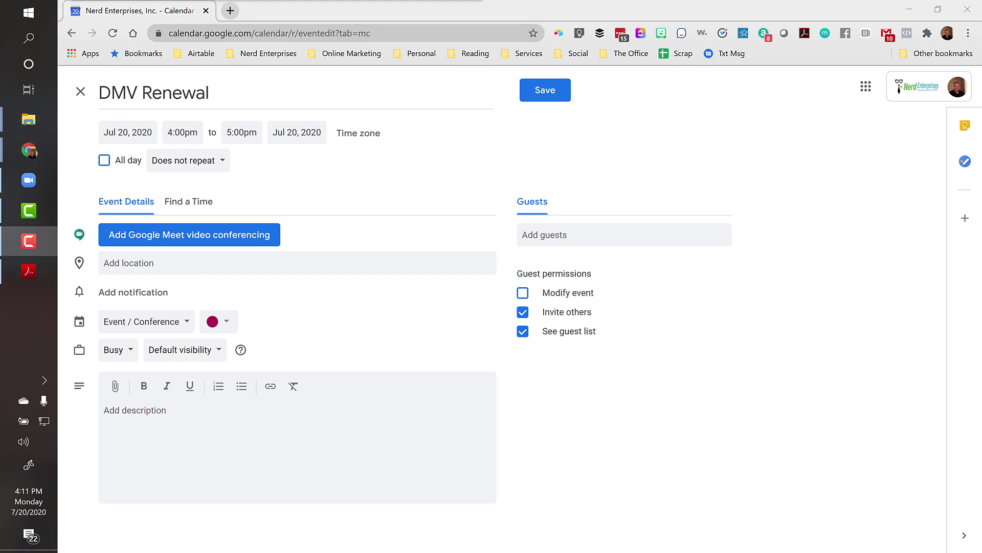
- Enter the event description "DMV Renewal 2020-05-08 $319 Make Model" and select the whole text
{"action": "left_click", "coordinate": [126, 414]}
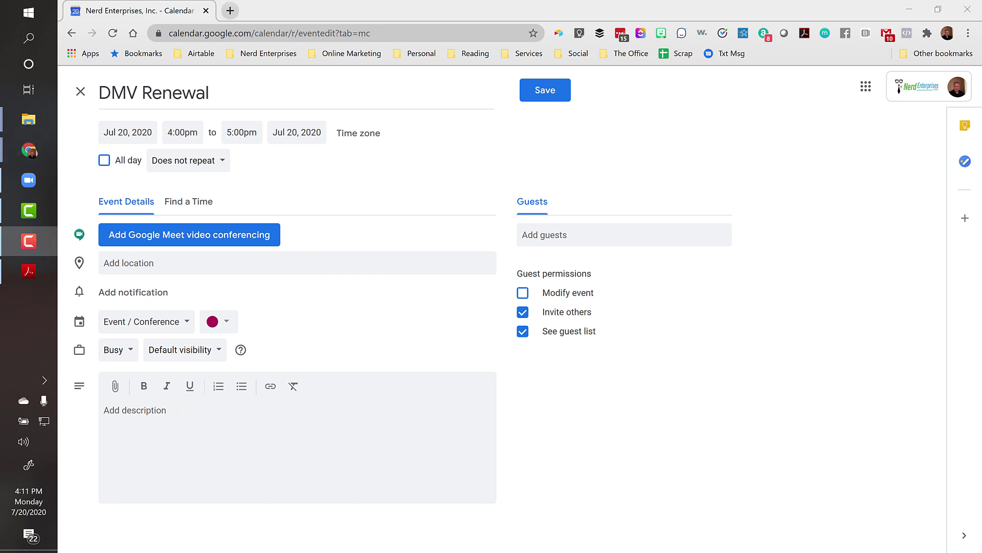
{"action": "left_click", "coordinate": [132, 413]}
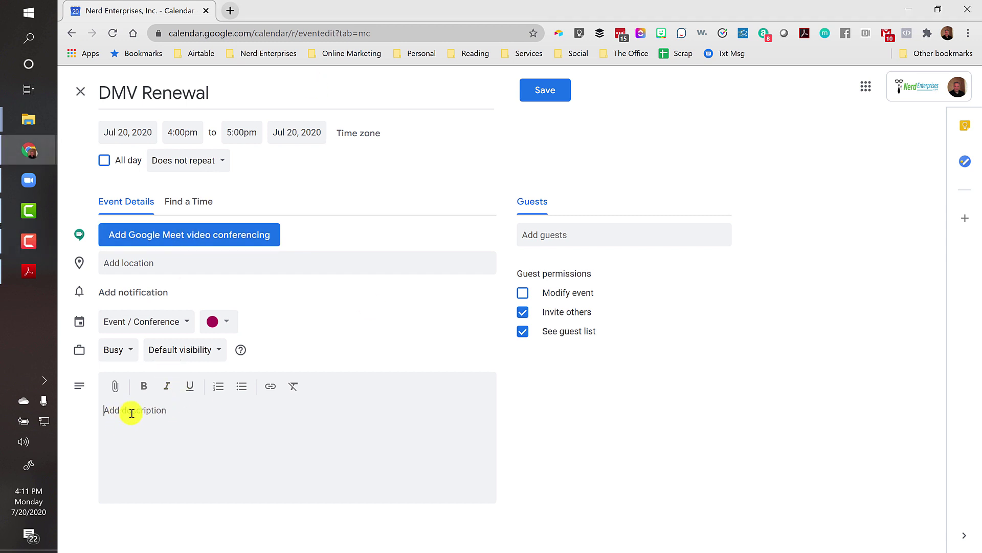
{"action": "type", "text": "DMV Renewall"}
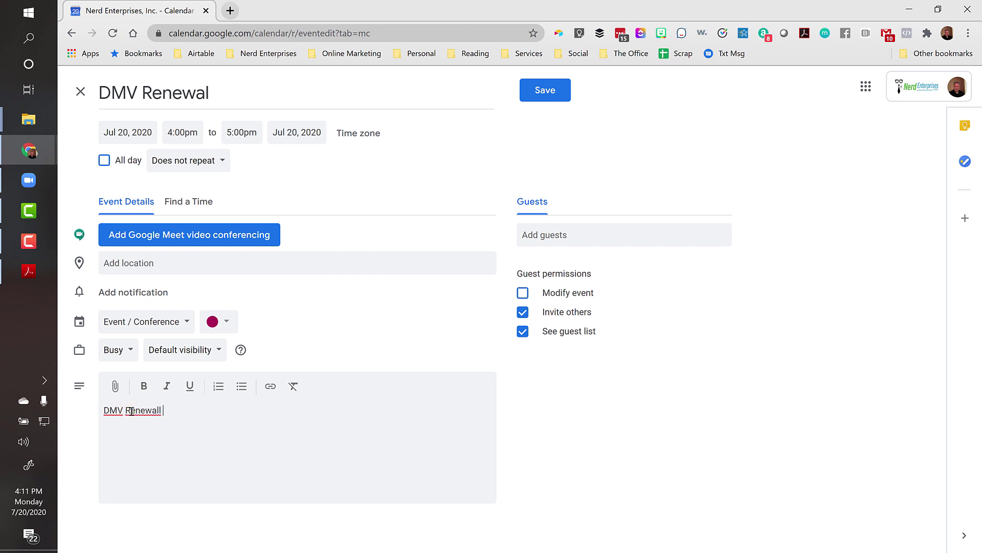
{"action": "key", "text": "BackSpace"}
{"action": "type", "text": "20202"}
{"action": "key", "text": "BackSpace"}
{"action": "type", "text": "-05-08 $319 Make Modeal"}
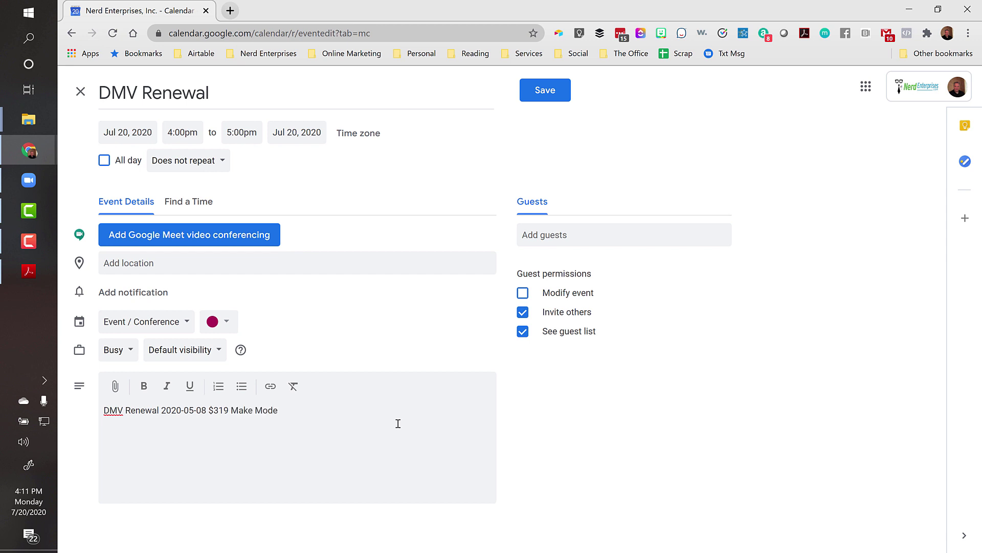
{"action": "key", "text": "ctrl+a"}
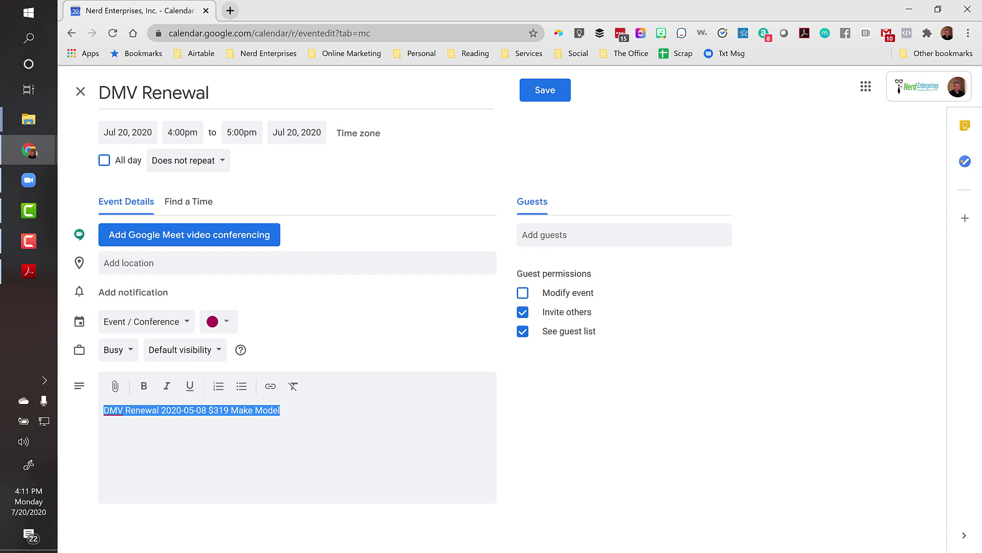
{"action": "key", "text": "F10"}
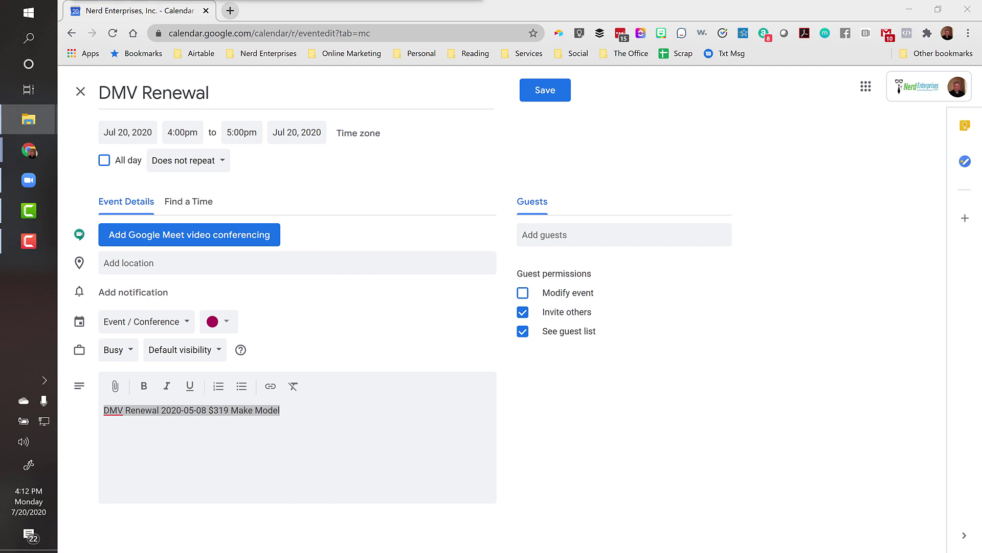
- Upload the local file "DMV Renewal 2020-05-08 $319 Make Model.pdf" as the event's attachment and save the event
{"action": "left_click", "coordinate": [285, 409]}
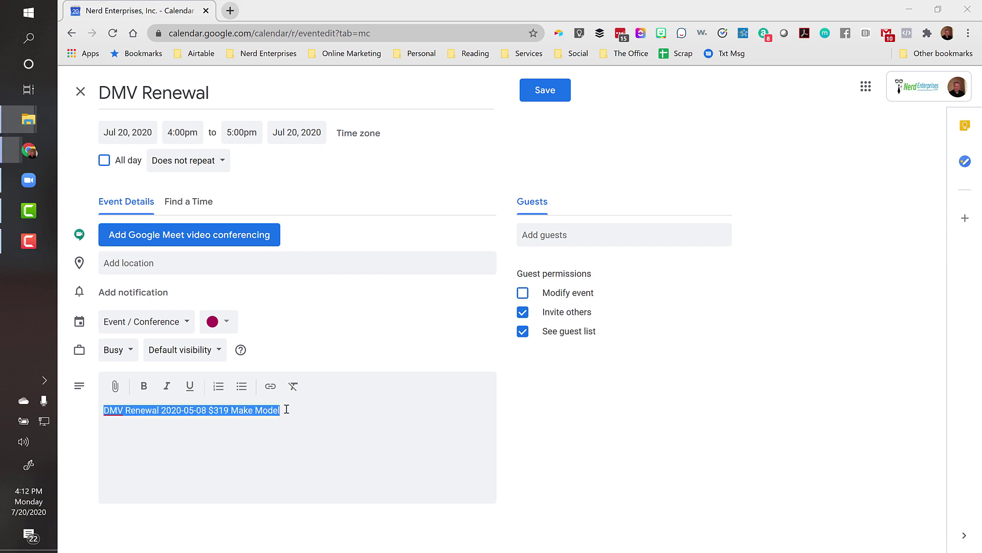
{"action": "left_click", "coordinate": [115, 386]}
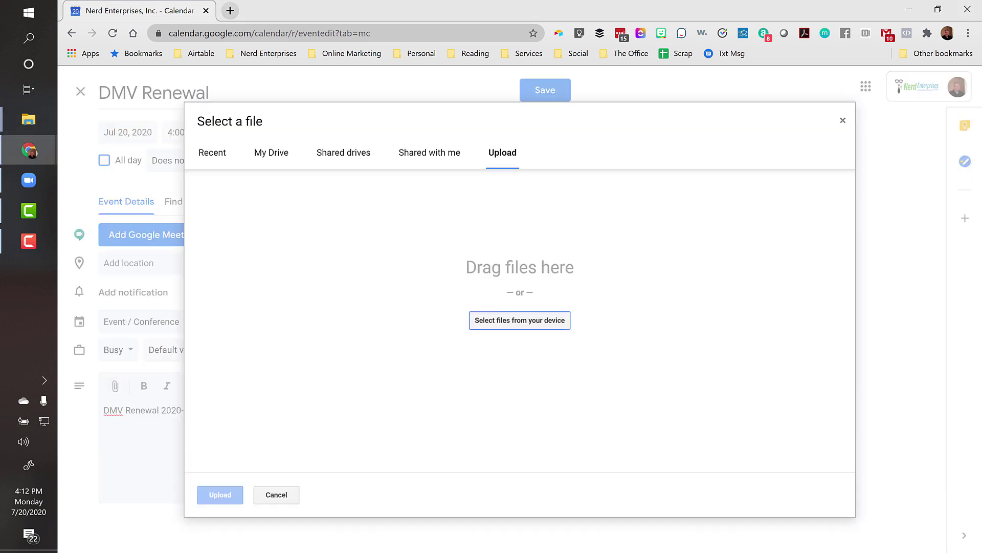
{"action": "left_click_drag", "start_coordinate": [573, 110], "coordinate": [456, 237]}
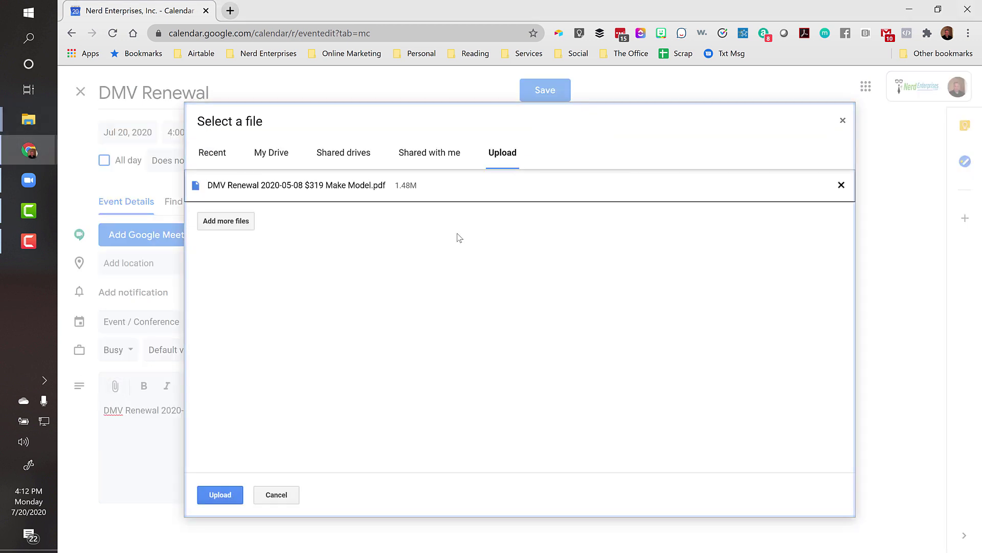
{"action": "left_click", "coordinate": [221, 495]}
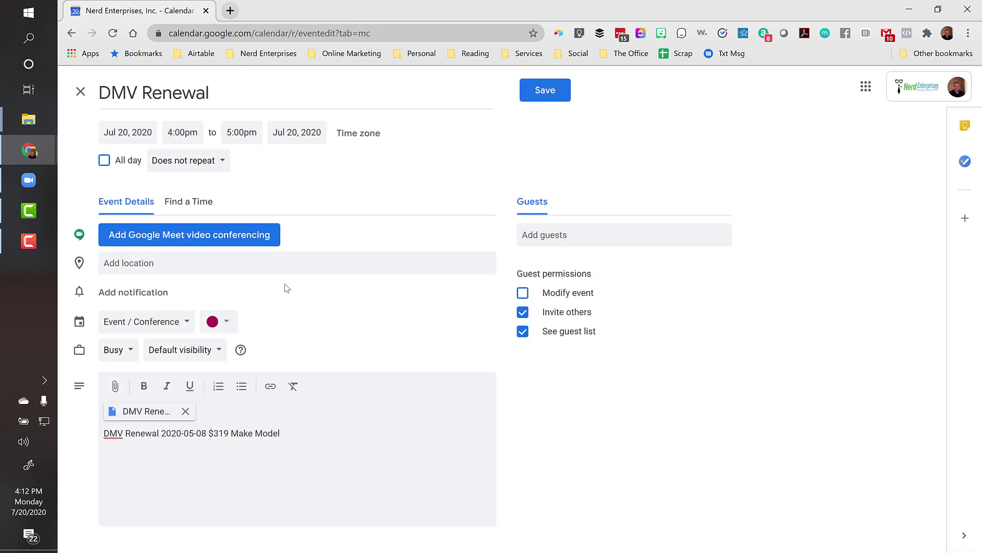
{"action": "left_click", "coordinate": [543, 95]}
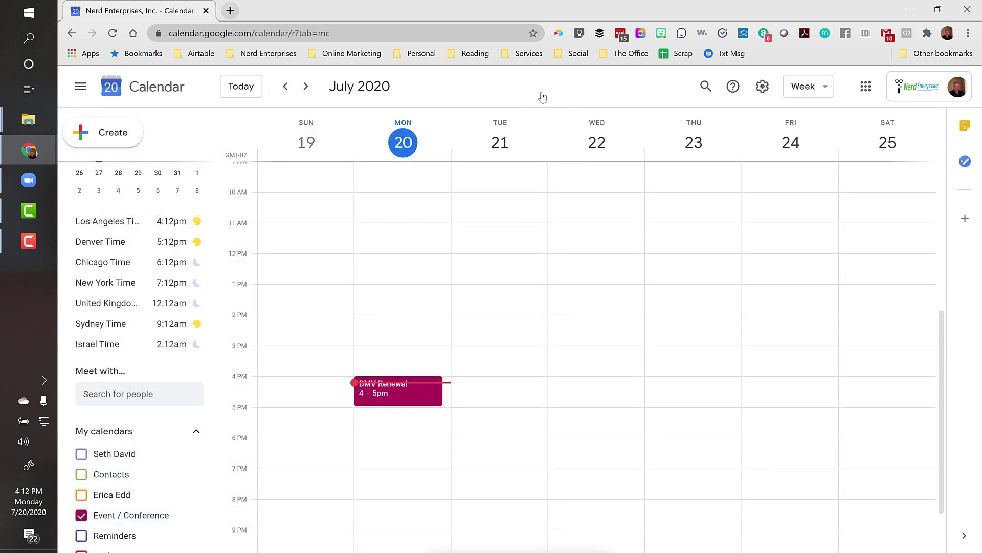
- Search the calendar for "DMv"
{"action": "left_click", "coordinate": [706, 87]}
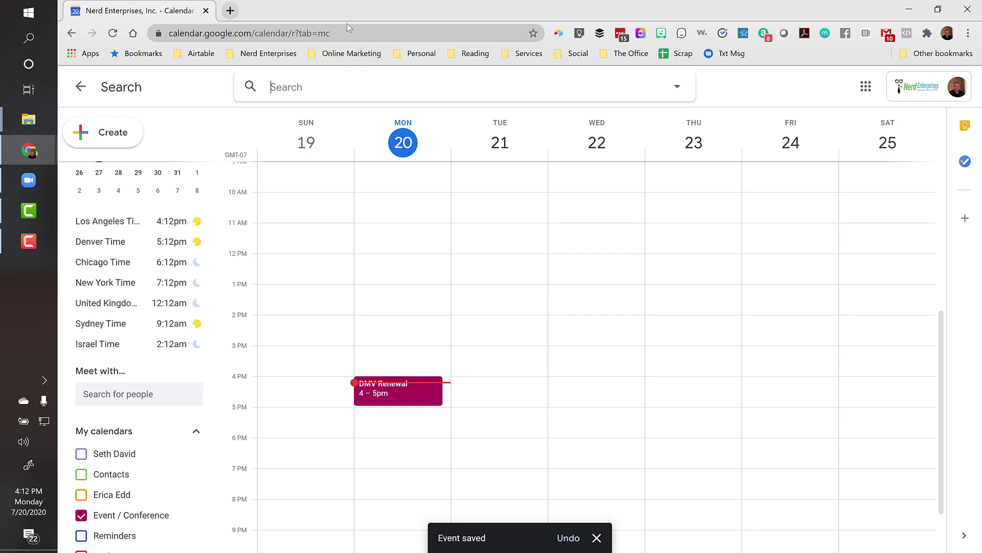
{"action": "type", "text": "DMv"}
{"action": "key", "text": "Return"}
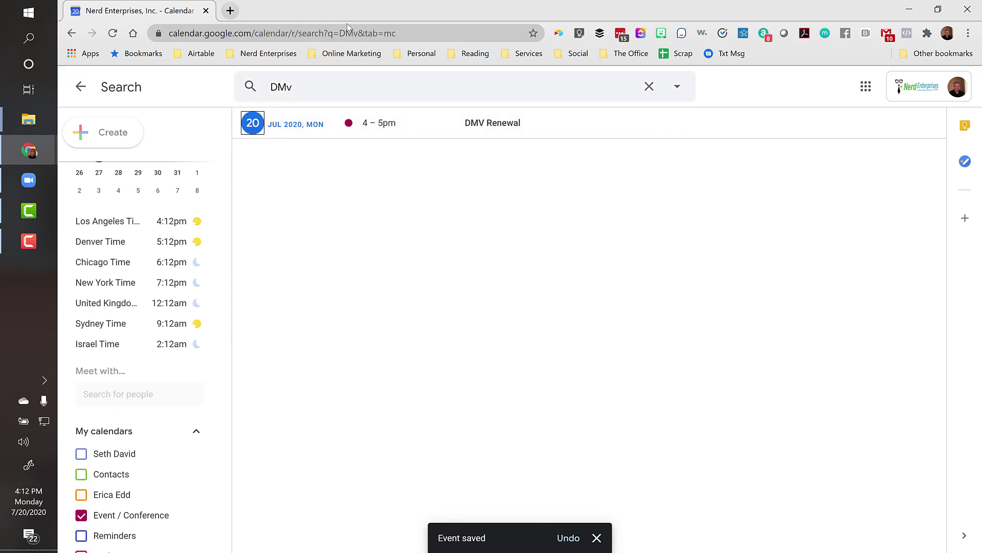
- Search the calendar for the renewal amount, first as 319.00 and again as 319
{"action": "left_click", "coordinate": [312, 93]}
{"action": "type", "text": "319.00"}
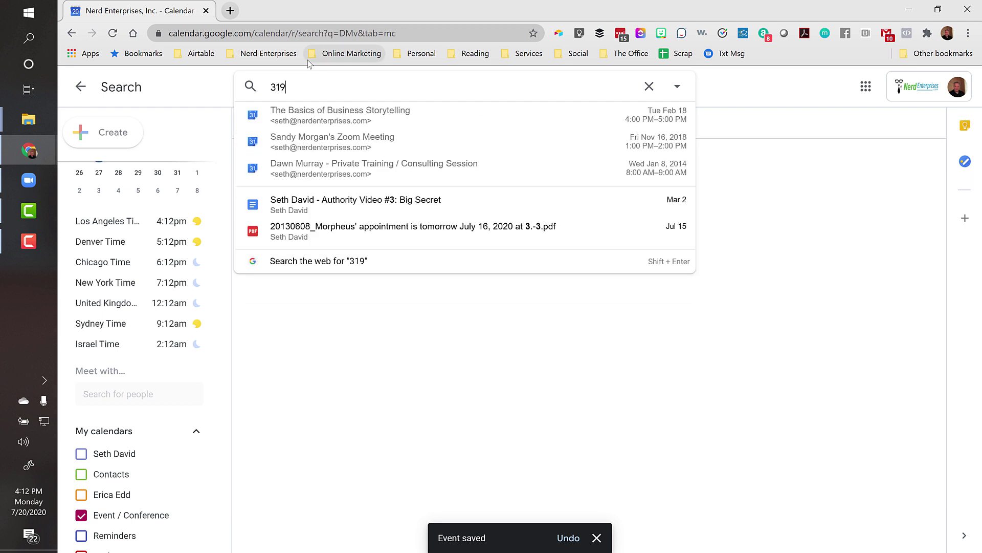
{"action": "key", "text": "Return"}
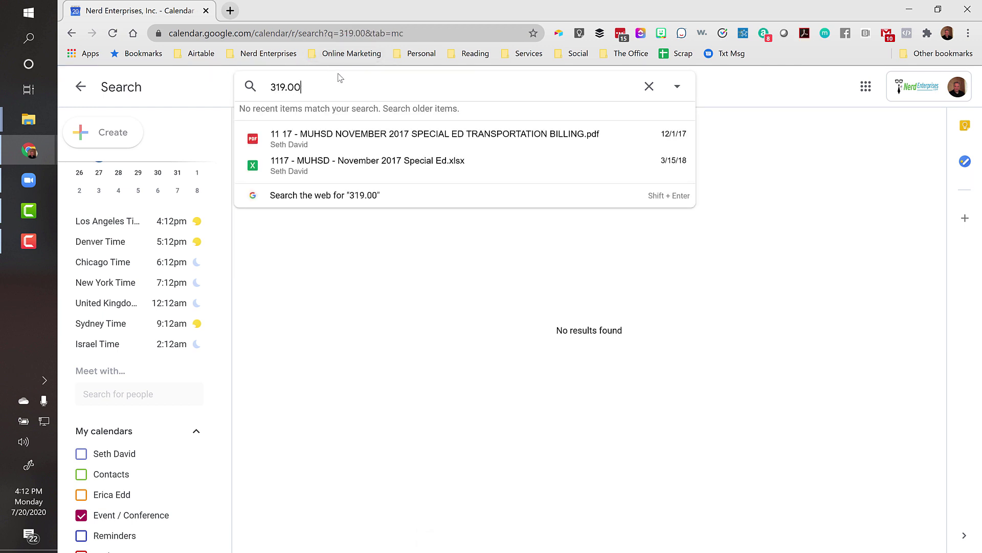
{"action": "key", "text": "BackSpace"}
{"action": "key", "text": "BackSpace"}
{"action": "key", "text": "BackSpace"}
{"action": "key", "text": "Return"}
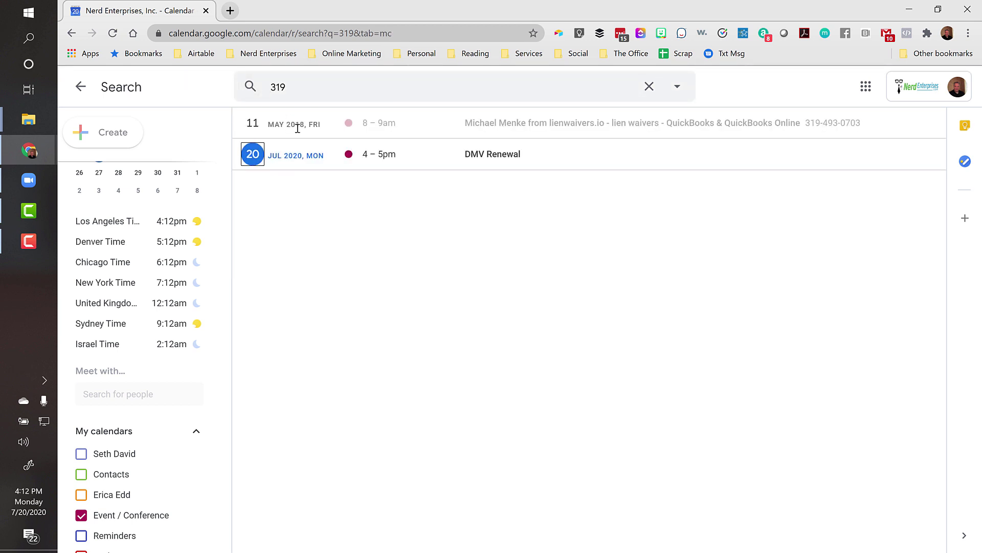
- Open the DMV Renewal event for editing and change the amount in its description to $319.00
{"action": "left_click", "coordinate": [497, 157]}
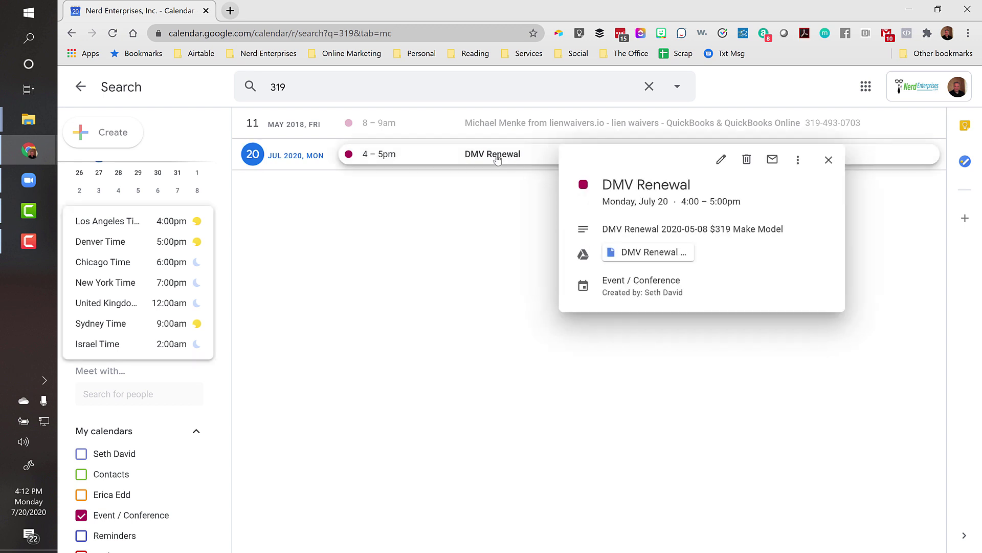
{"action": "left_click", "coordinate": [721, 160]}
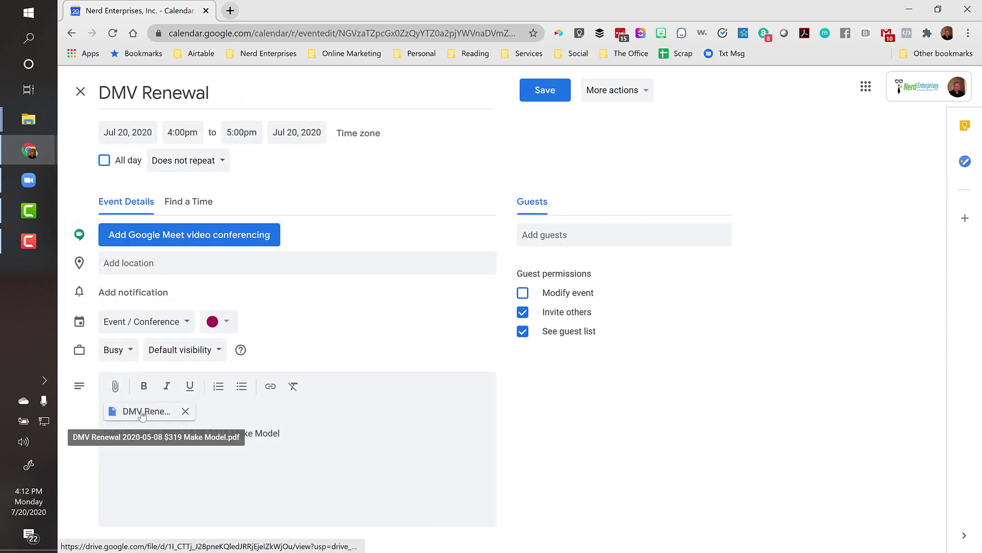
{"action": "left_click", "coordinate": [299, 435]}
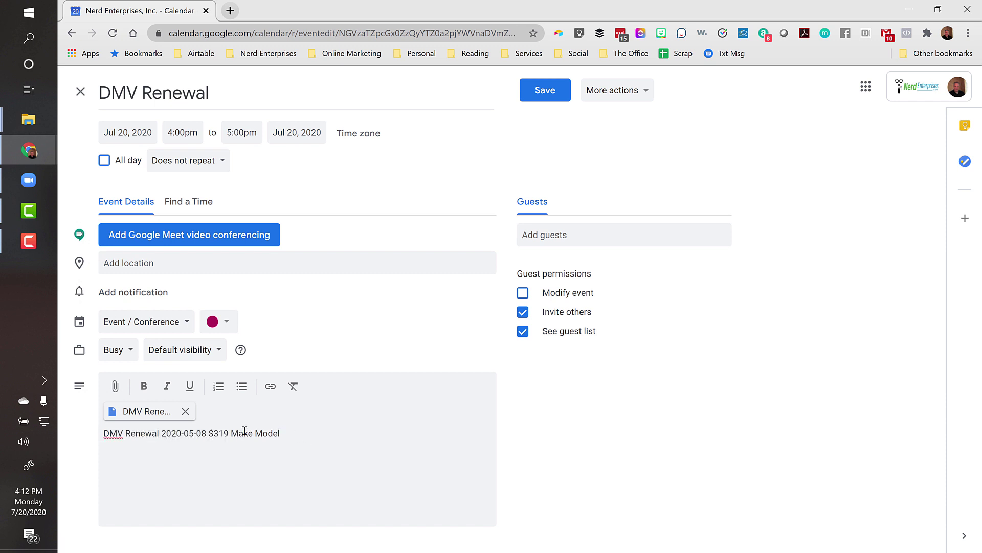
{"action": "left_click_drag", "start_coordinate": [229, 433], "coordinate": [209, 433]}
{"action": "left_click", "coordinate": [229, 433]}
{"action": "type", "text": ".00"}
{"action": "left_click_drag", "start_coordinate": [228, 432], "coordinate": [235, 433]}
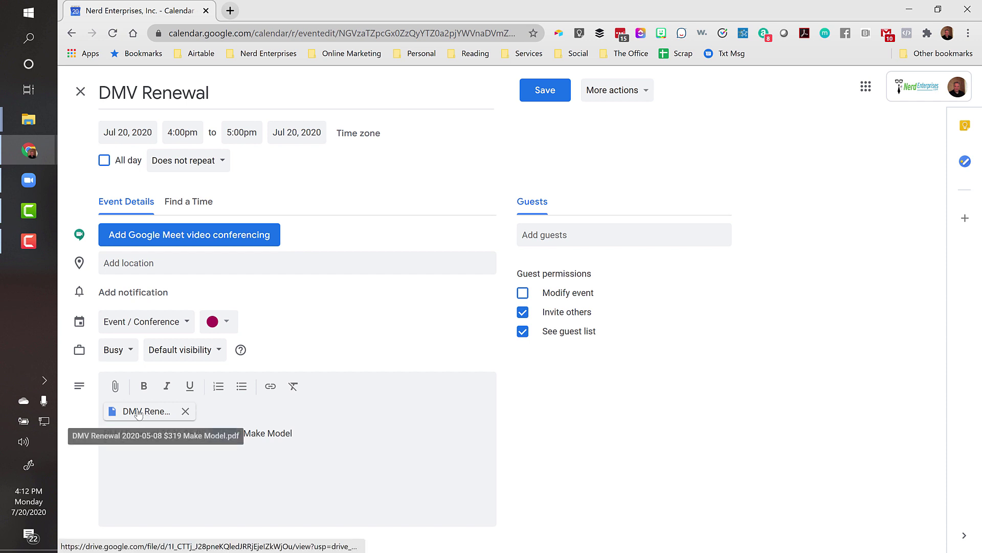
- View the event's attached DMV Renewal PDF, close it and return to the event details
{"action": "left_click", "coordinate": [140, 411]}
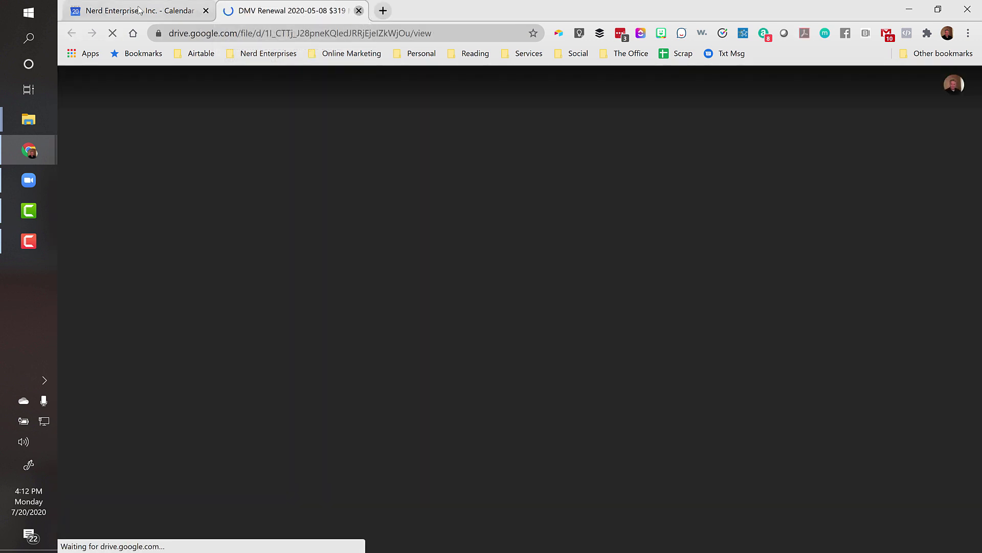
{"action": "left_click", "coordinate": [139, 10]}
{"action": "middle_click", "coordinate": [261, 12]}
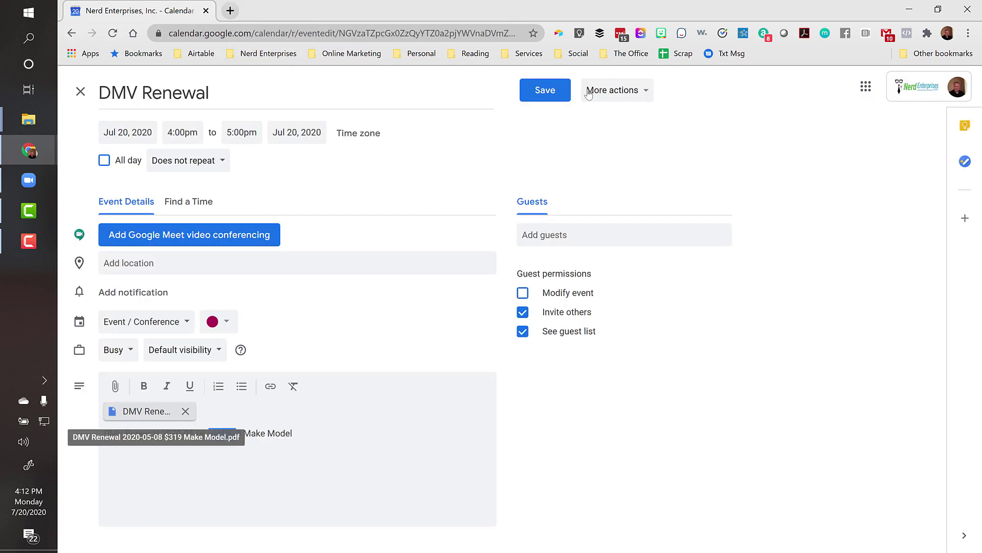
- Save the DMV Renewal event with its edited description and clear the calendar search
{"action": "left_click", "coordinate": [300, 433]}
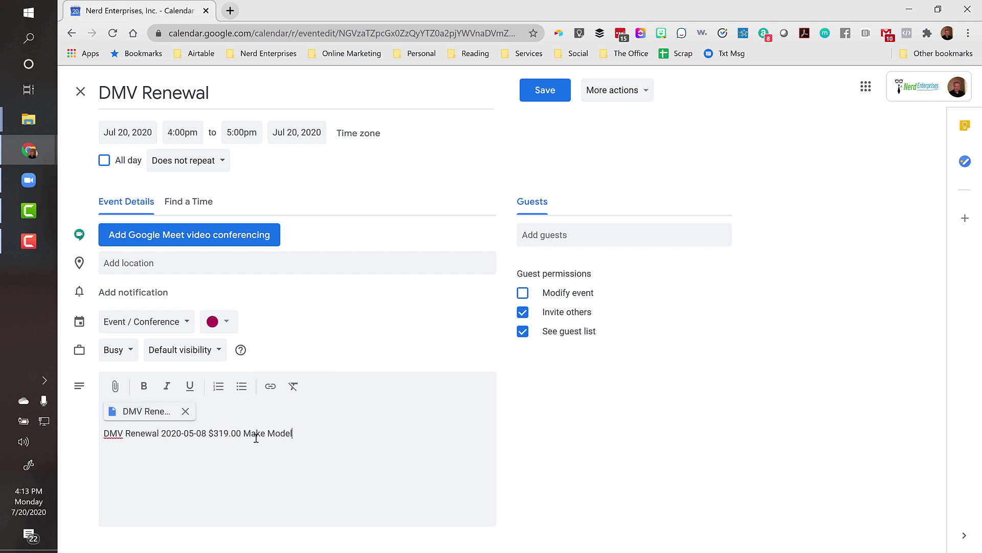
{"action": "left_click", "coordinate": [546, 91]}
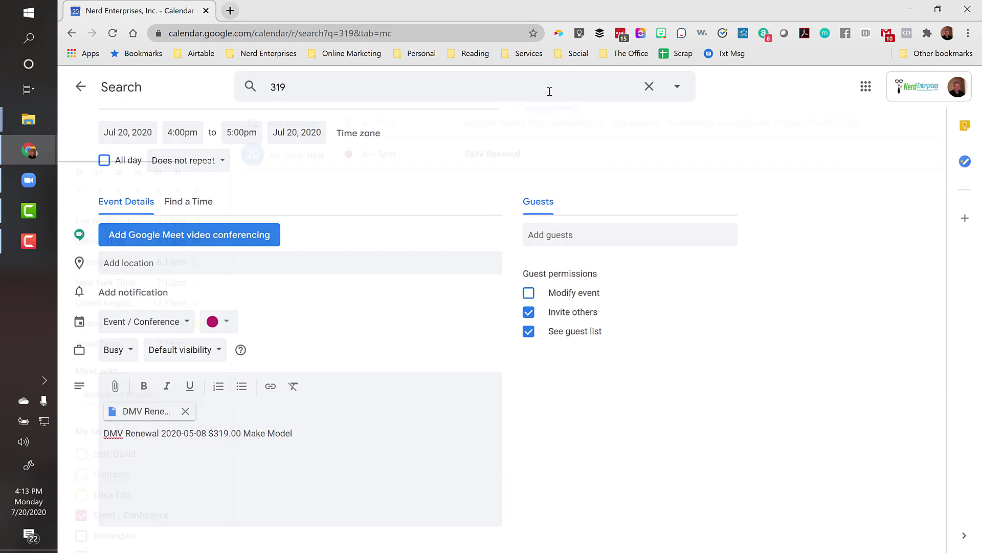
{"action": "left_click", "coordinate": [649, 86]}
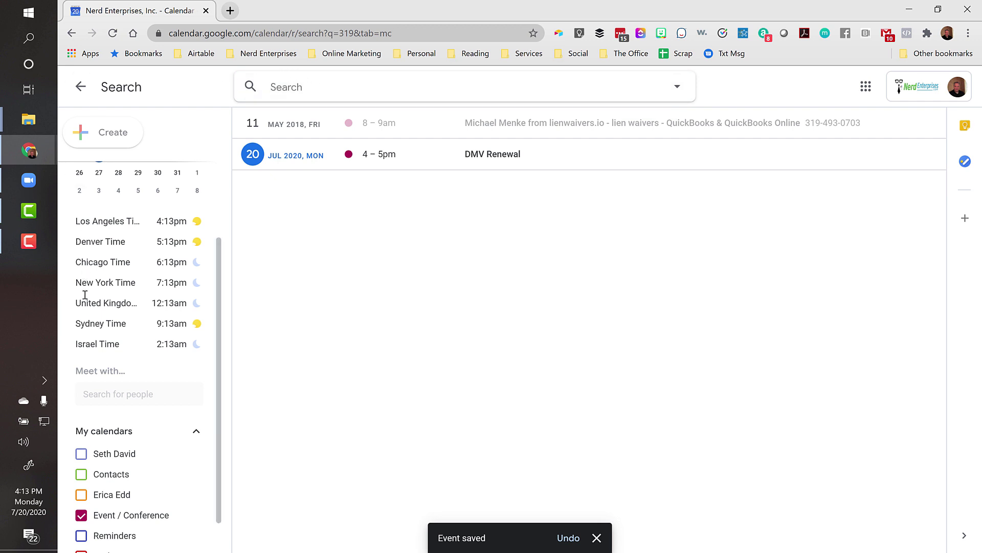
- Hide the Event / Conference calendar and show it again
{"action": "scroll", "coordinate": [85, 295], "scroll_direction": "down", "scroll_amount": 2}
{"action": "left_click", "coordinate": [113, 473]}
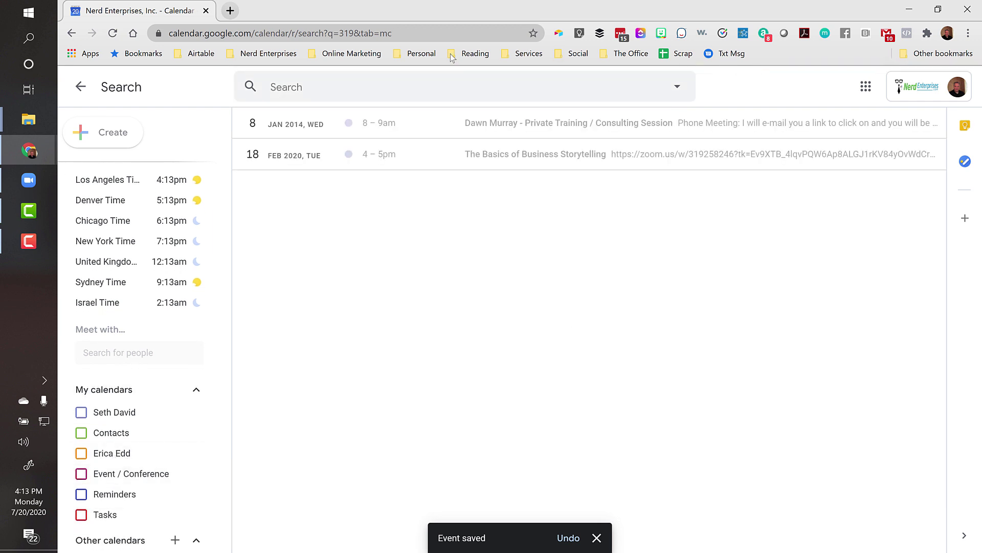
{"action": "left_click", "coordinate": [81, 474]}
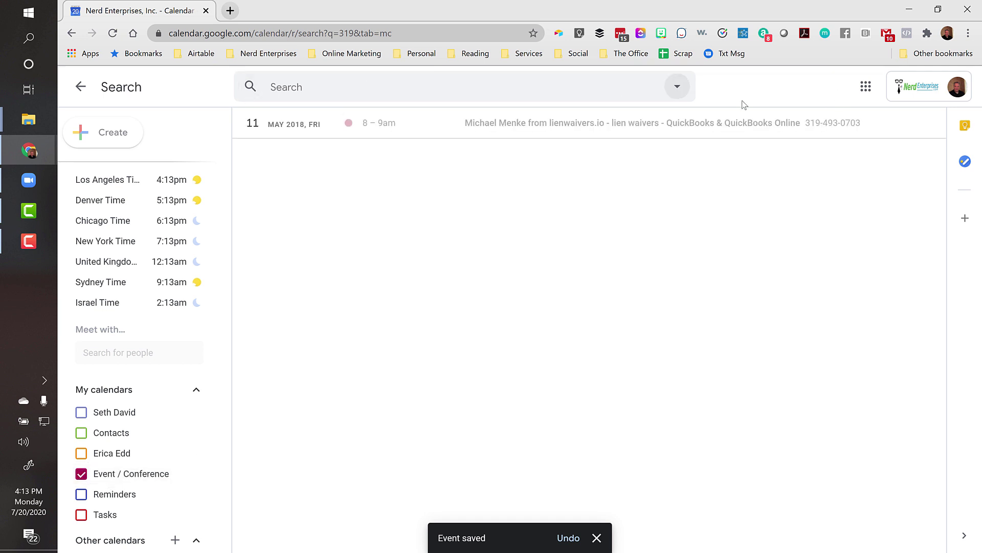
- Return to the calendar and search it again for 319.00, shortening the search term to 319
{"action": "left_click", "coordinate": [80, 86]}
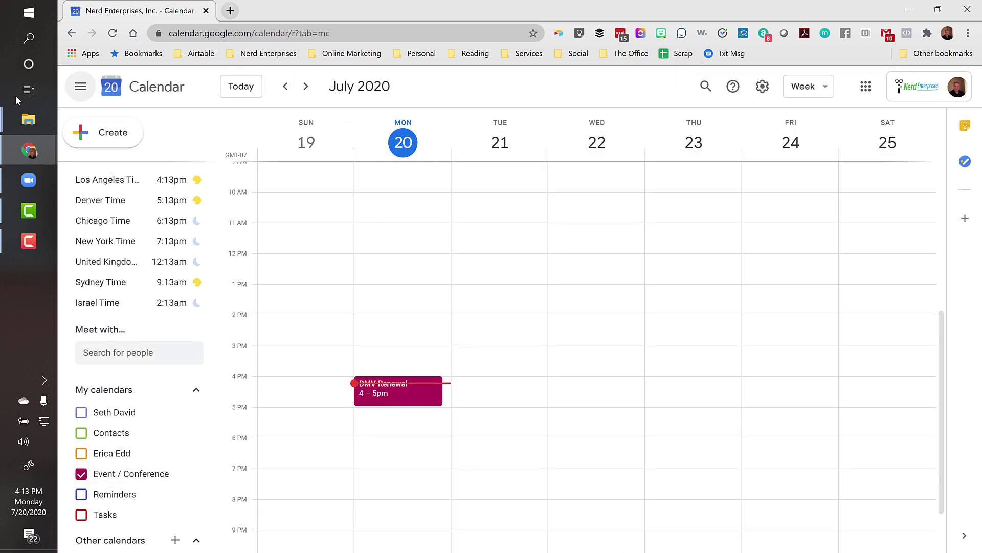
{"action": "left_click", "coordinate": [706, 87]}
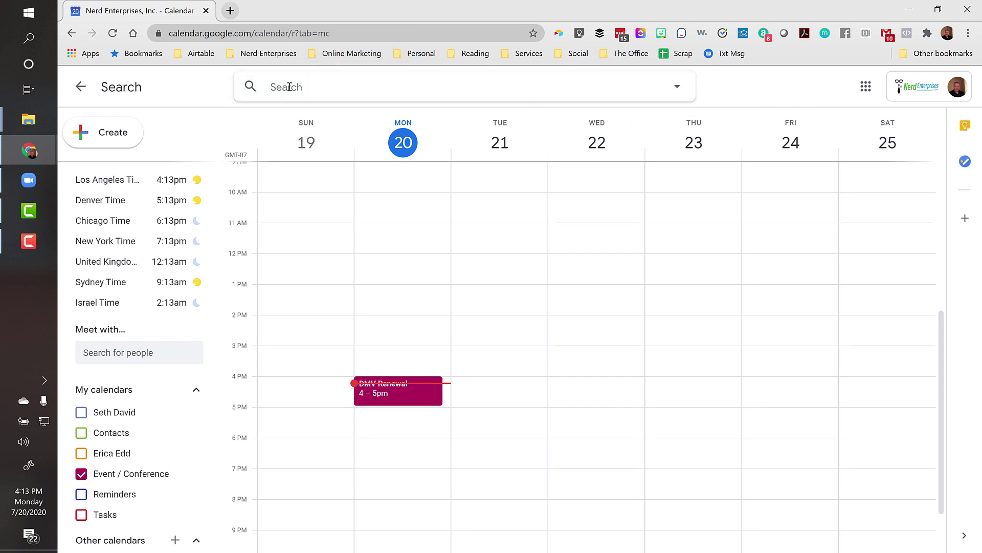
{"action": "type", "text": "319.00"}
{"action": "key", "text": "Return"}
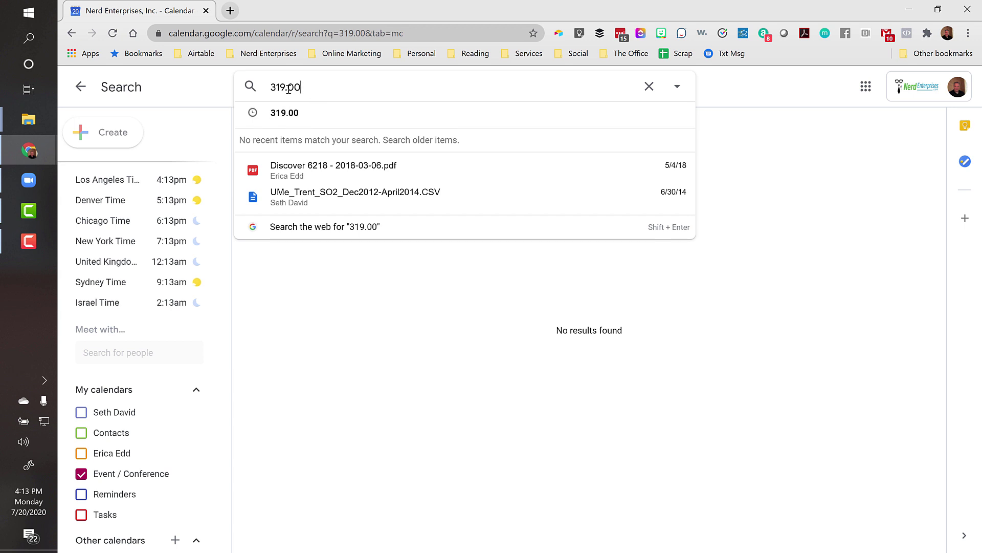
{"action": "key", "text": "BackSpace"}
{"action": "key", "text": "BackSpace"}
{"action": "key", "text": "BackSpace"}
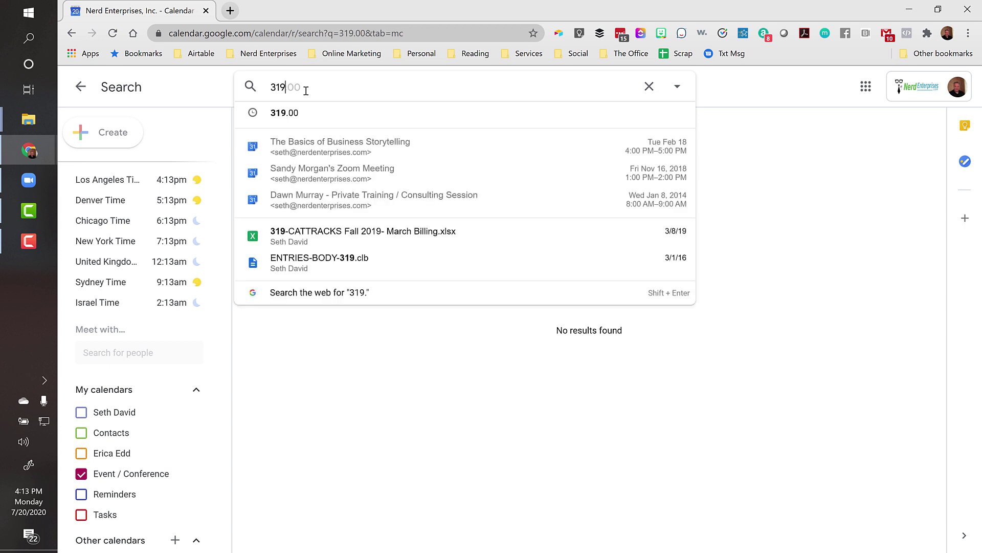
{"action": "key", "text": "Return"}
{"action": "key", "text": "Escape"}
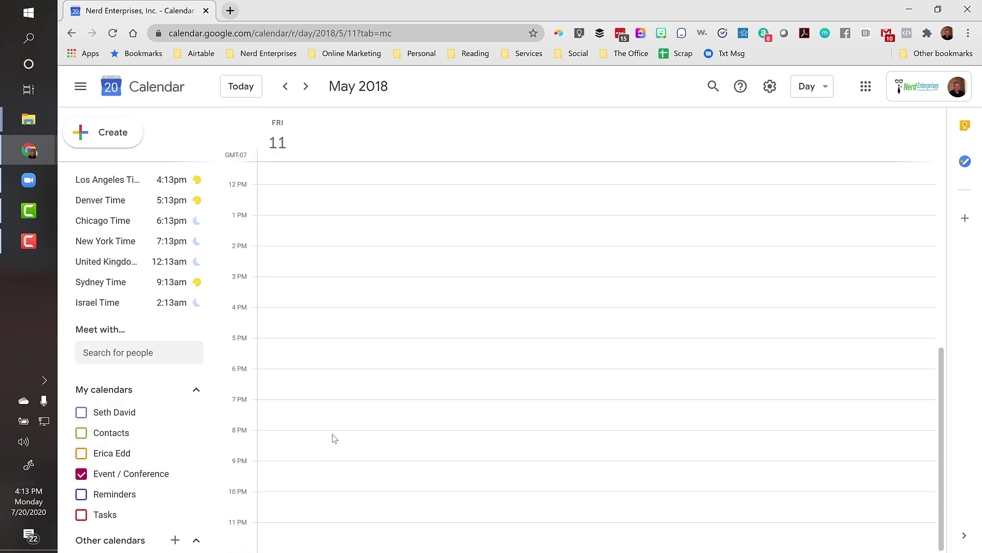
- Replace the title of today's DMV Renewal event with its description text, DMV Renewal 2020-05-08 $319.00 Make Model, and save the event
{"action": "left_click", "coordinate": [243, 87]}
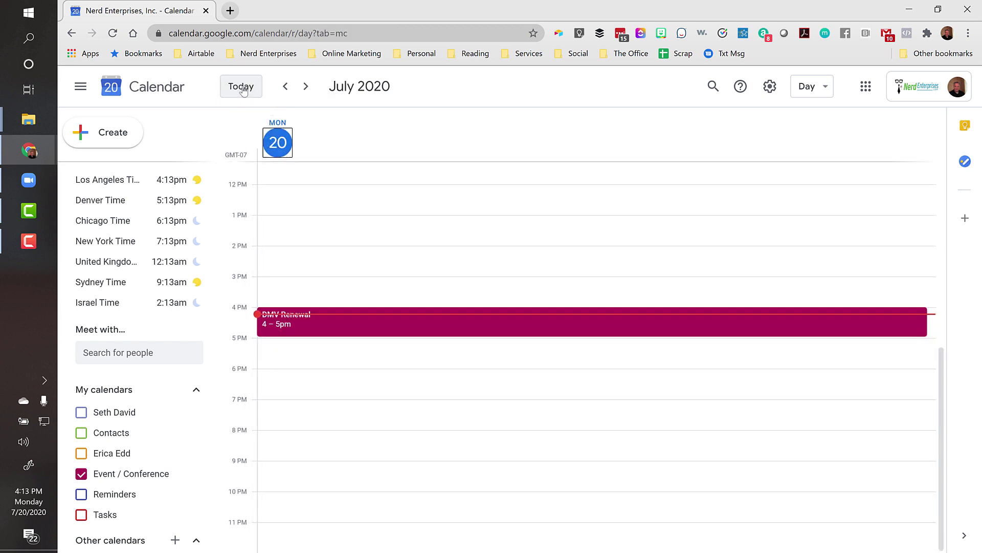
{"action": "left_click", "coordinate": [300, 327]}
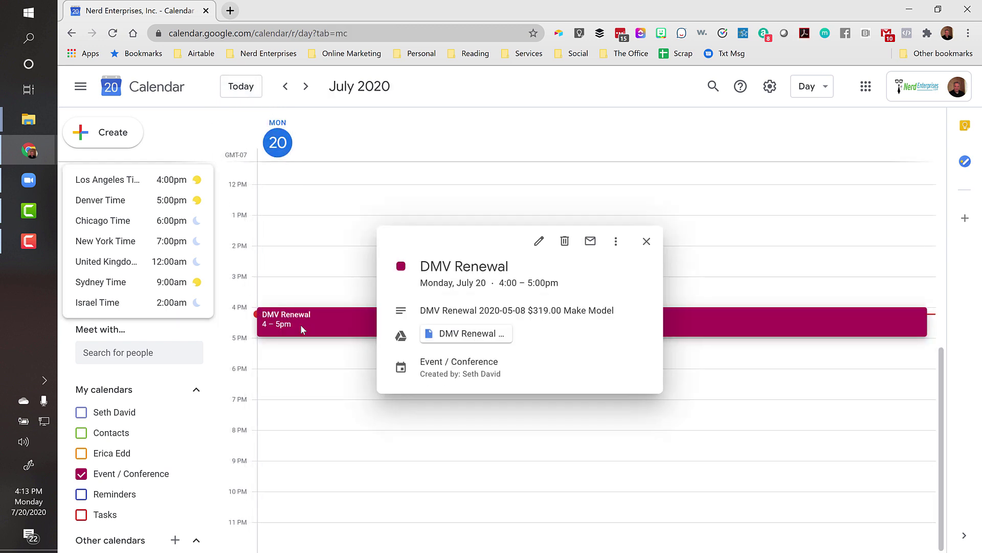
{"action": "left_click", "coordinate": [539, 240]}
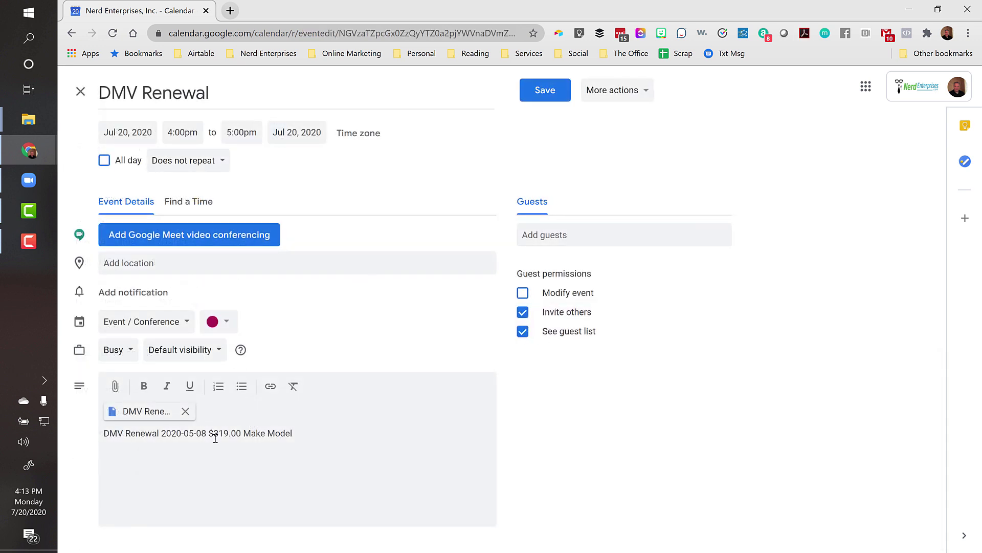
{"action": "left_click", "coordinate": [210, 434]}
{"action": "left_click_drag", "start_coordinate": [312, 434], "coordinate": [100, 441]}
{"action": "key", "text": "ctrl+c"}
{"action": "left_click", "coordinate": [217, 96]}
{"action": "key", "text": "ctrl+a"}
{"action": "key", "text": "ctrl+v"}
{"action": "left_click", "coordinate": [545, 90]}
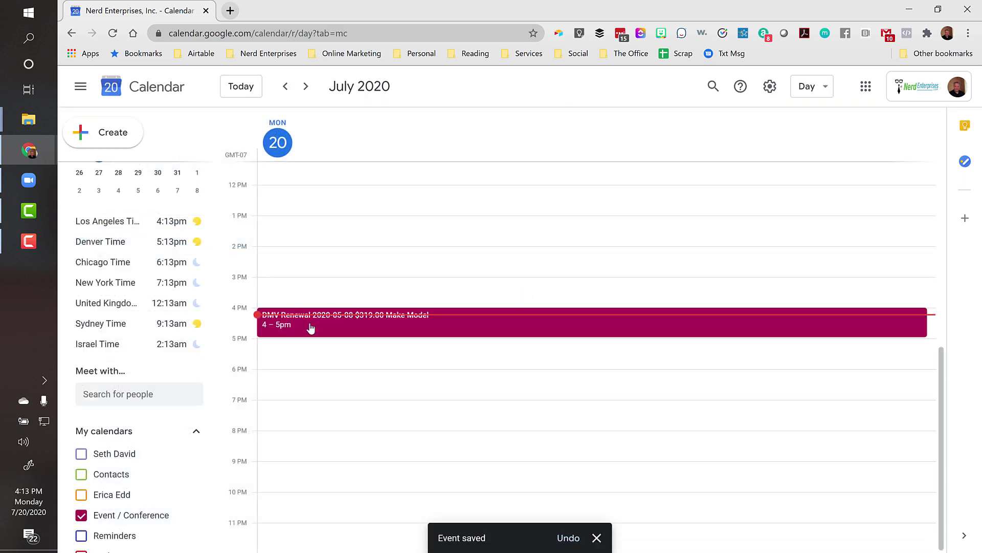
- Search the calendar for 319.00 with the retitled event saved, clear the search and return to the calendar
{"action": "left_click", "coordinate": [711, 88]}
{"action": "left_click", "coordinate": [316, 85]}
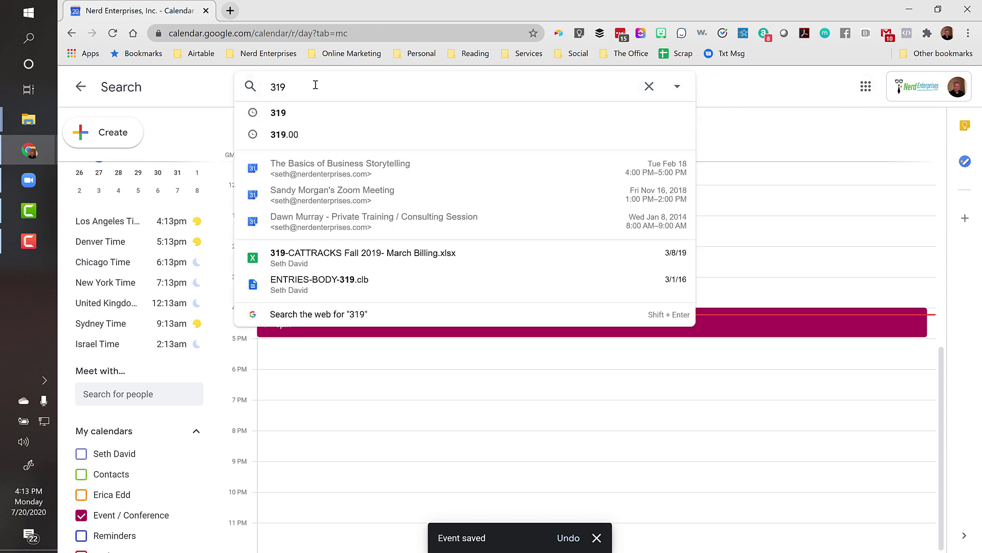
{"action": "type", "text": ".00"}
{"action": "key", "text": "Return"}
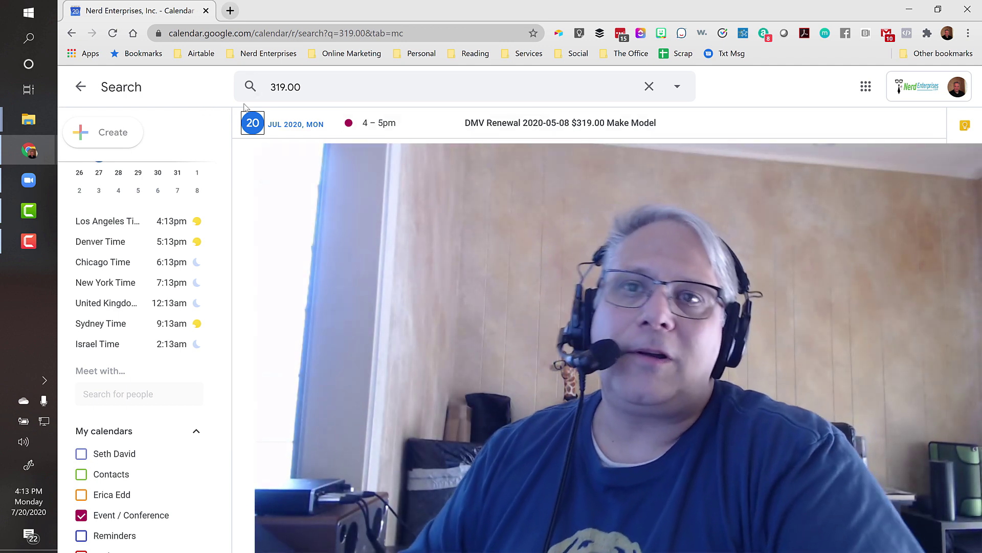
{"action": "left_click", "coordinate": [649, 90]}
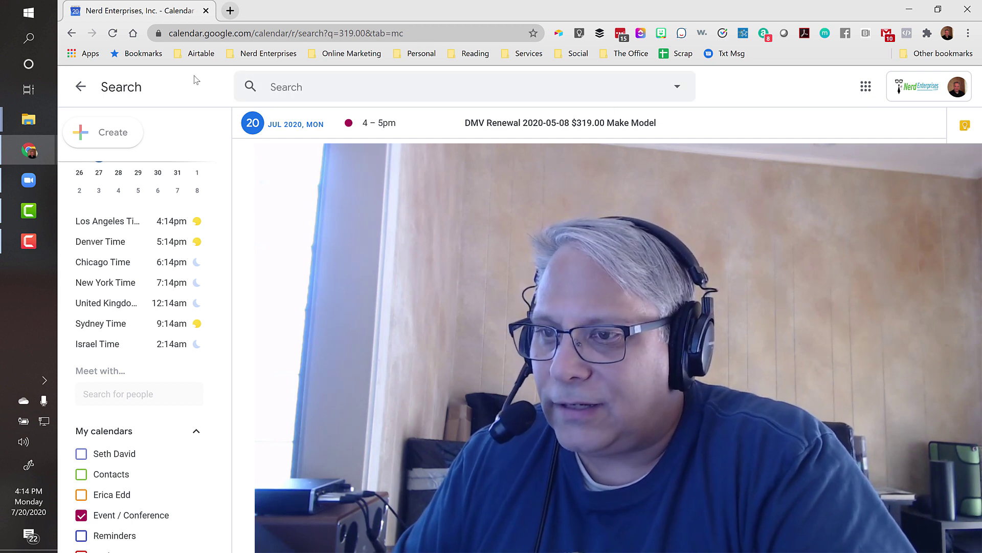
{"action": "left_click", "coordinate": [80, 87]}
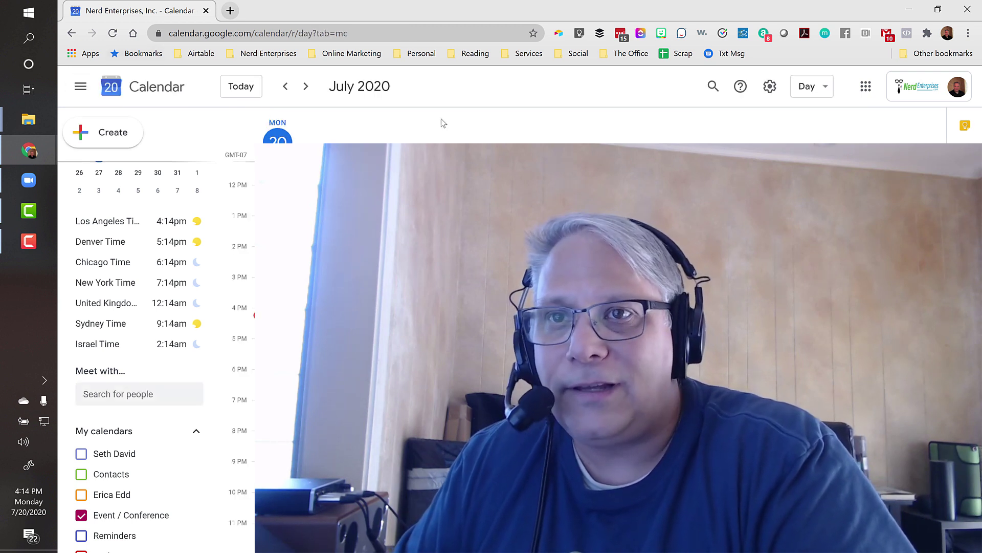